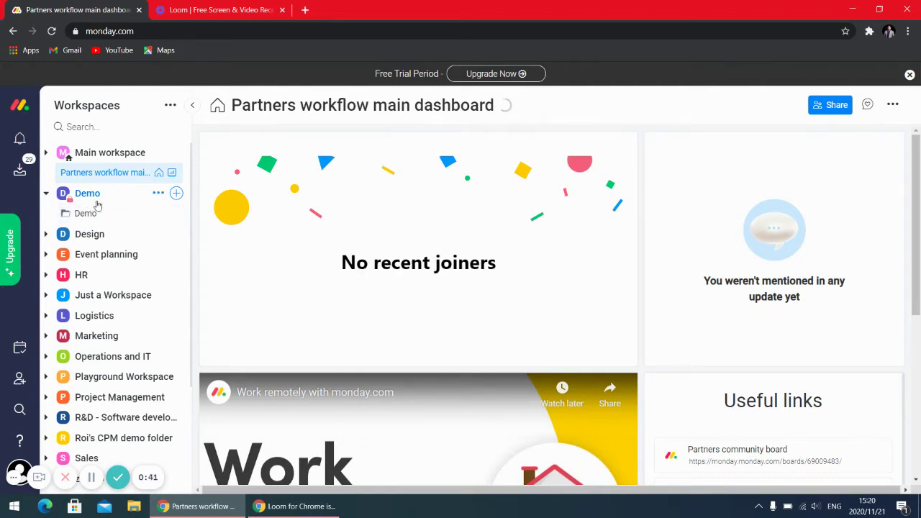
Step: Open the full template selection for adding a new board to the Demo workspace
{"action": "left_click", "coordinate": [177, 195]}
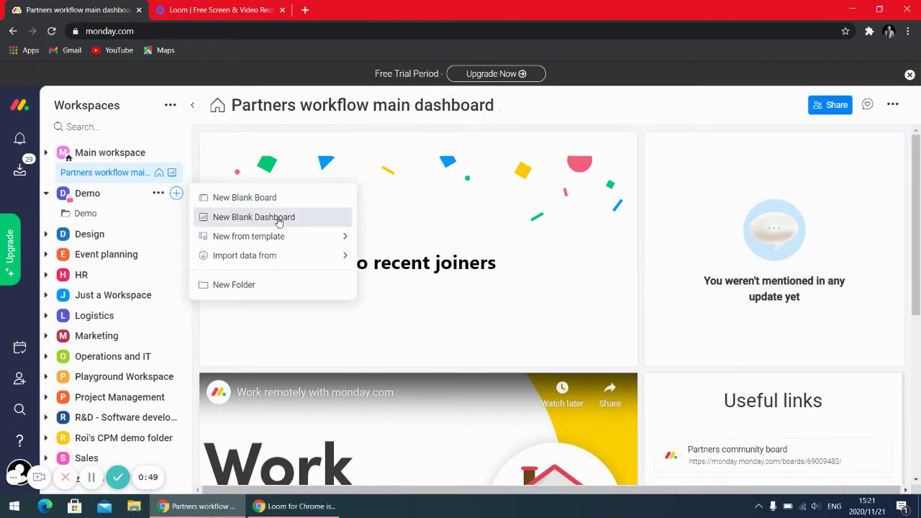
{"action": "mouse_move", "coordinate": [287, 241]}
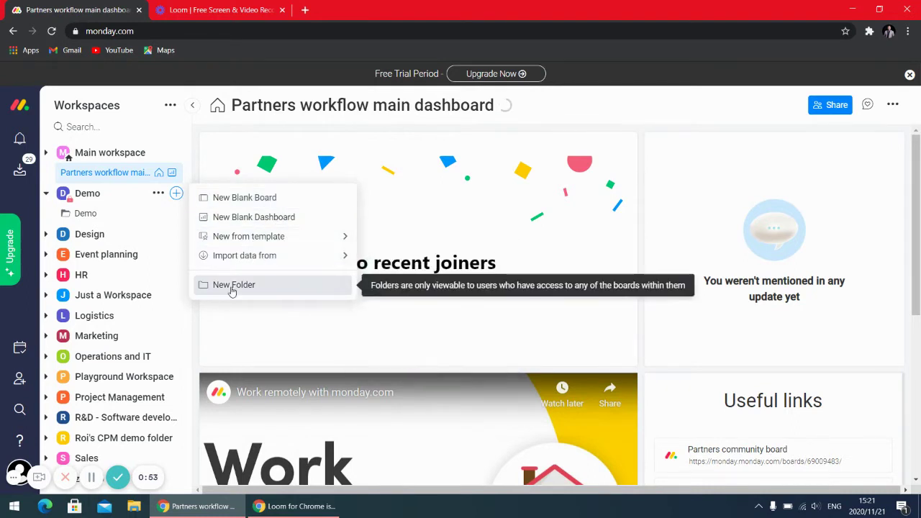
{"action": "mouse_move", "coordinate": [238, 240]}
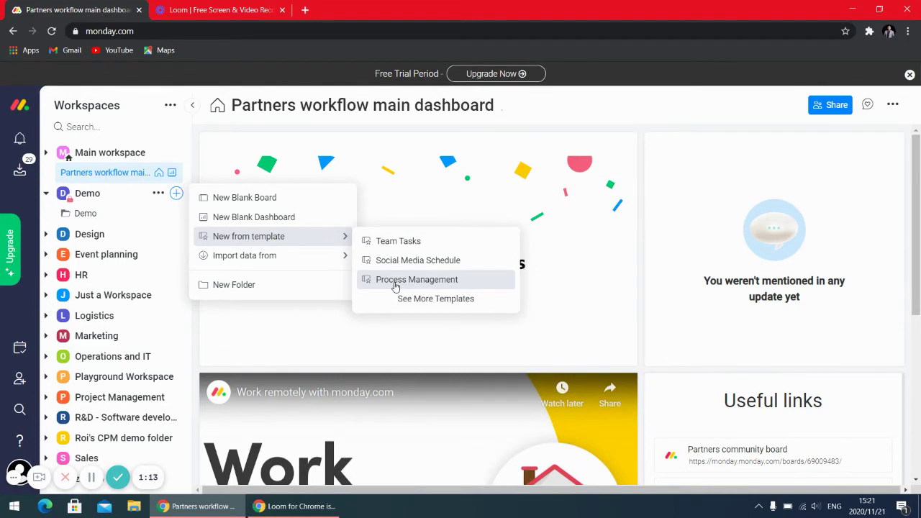
{"action": "left_click", "coordinate": [432, 298]}
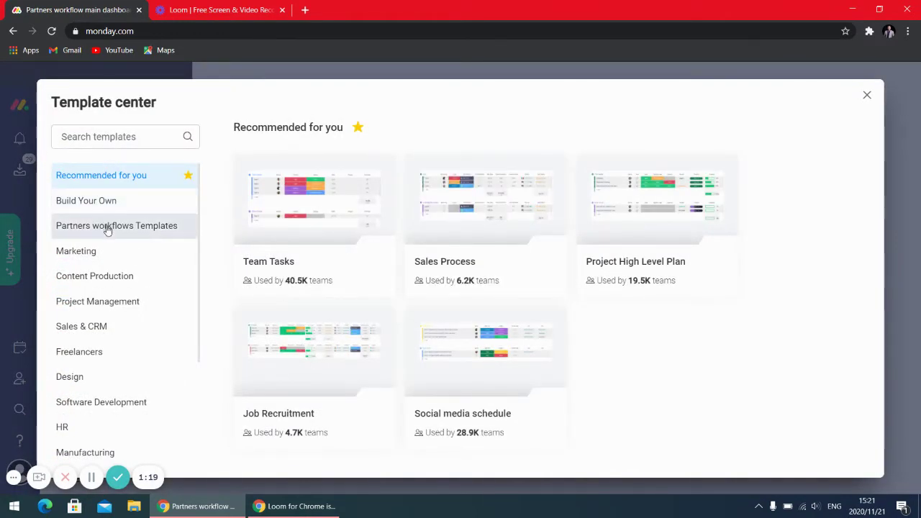
Step: Look through the template categories and view the templates offered for HR
{"action": "scroll", "coordinate": [107, 229], "scroll_direction": "down", "scroll_amount": 3}
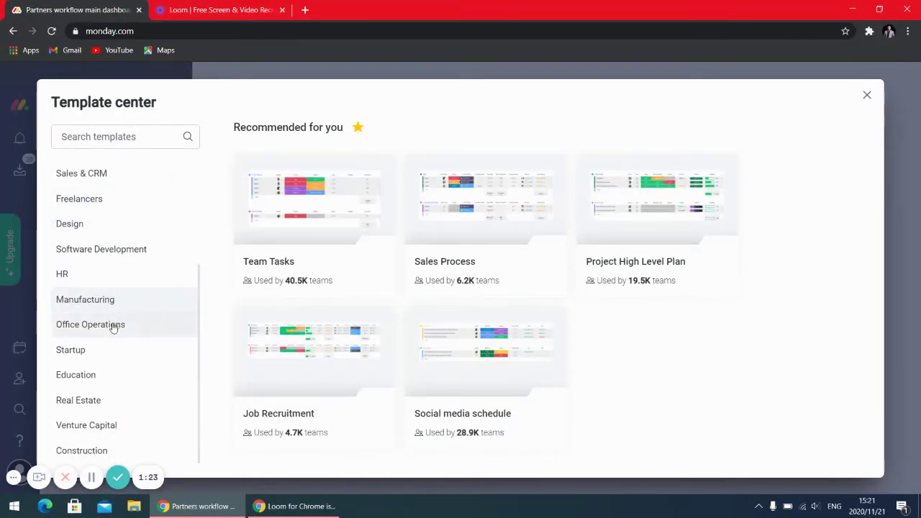
{"action": "left_click", "coordinate": [96, 277]}
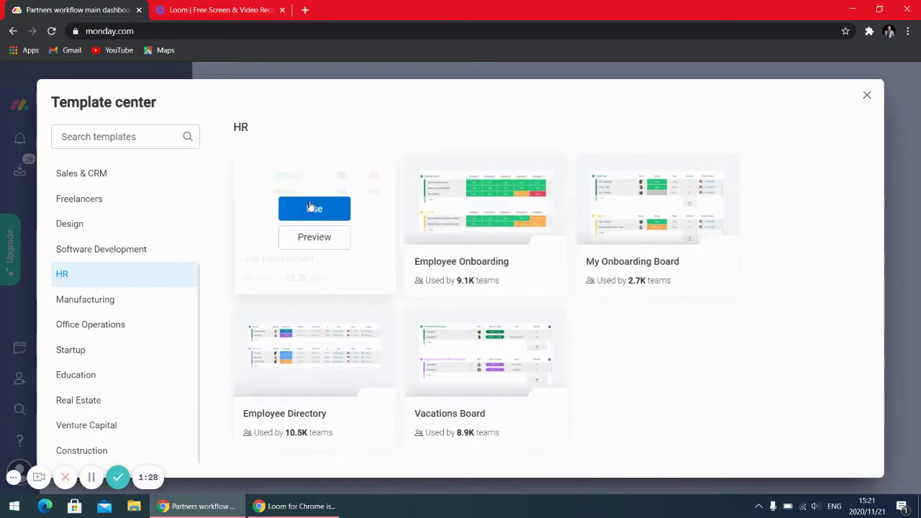
{"action": "scroll", "coordinate": [136, 285], "scroll_direction": "up", "scroll_amount": 3}
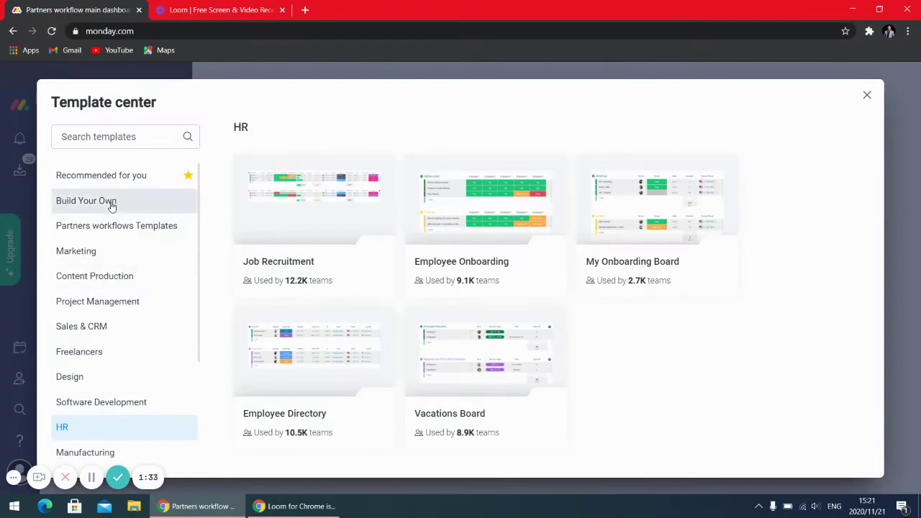
Step: Use the Start from scratch template from the Build Your Own category
{"action": "left_click", "coordinate": [112, 205]}
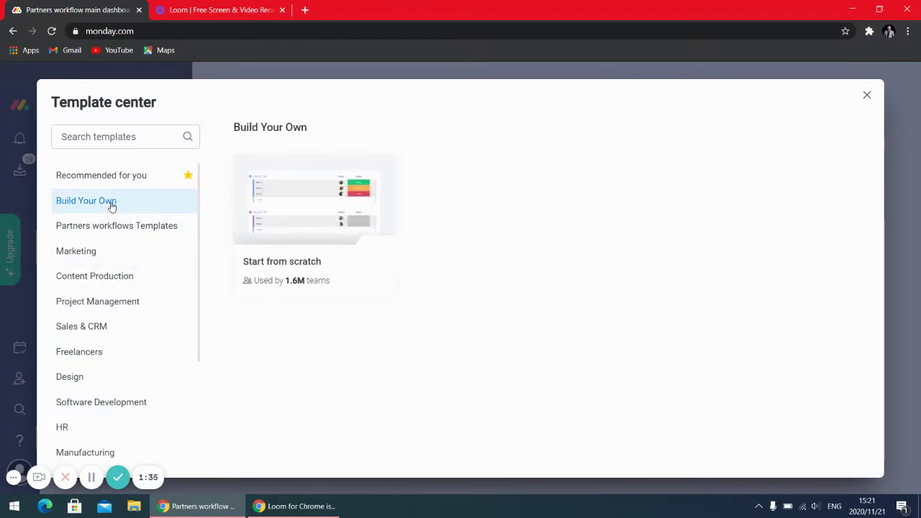
{"action": "left_click", "coordinate": [260, 191]}
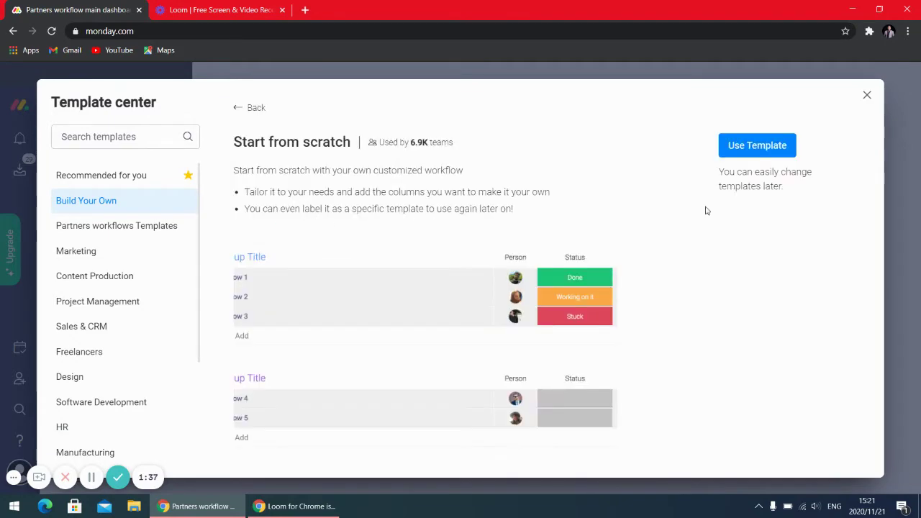
{"action": "left_click", "coordinate": [748, 147]}
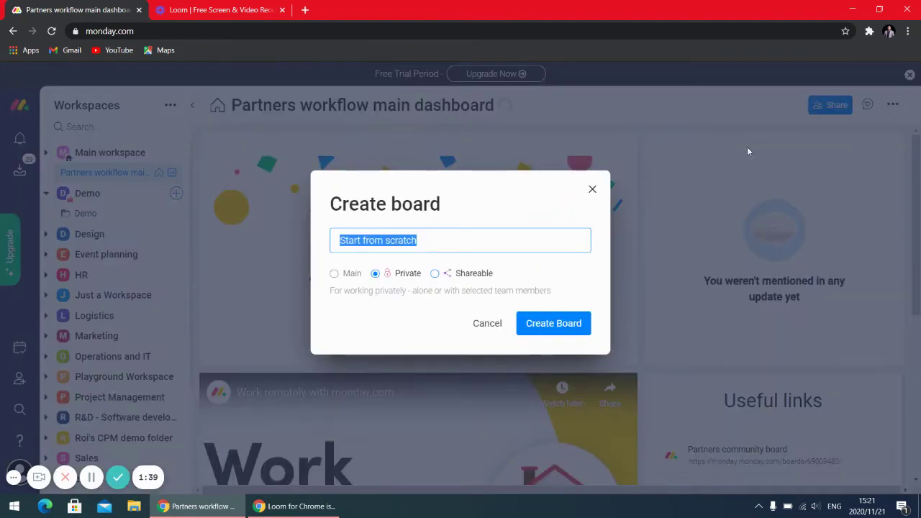
Step: Name the board Demo 1, create it as a private board and dismiss the welcome message
{"action": "key", "text": "BackSpace"}
{"action": "type", "text": "Demo 1"}
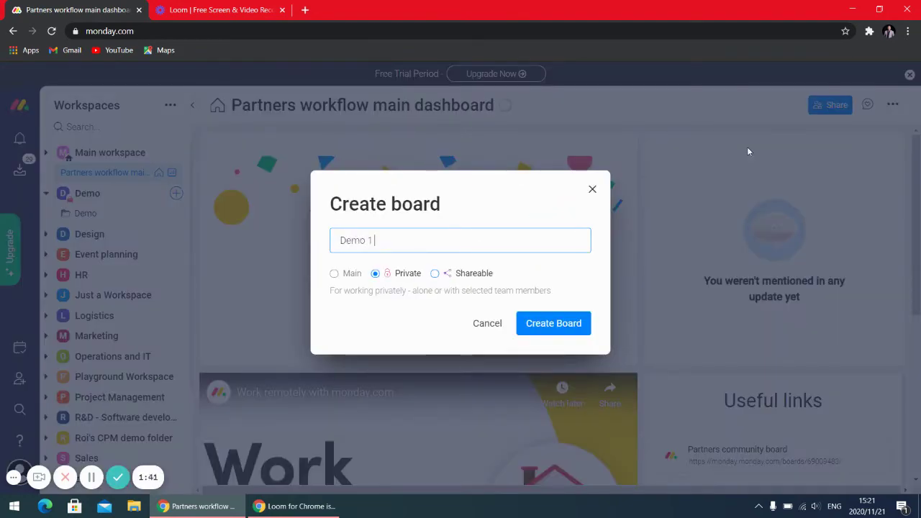
{"action": "mouse_move", "coordinate": [348, 276]}
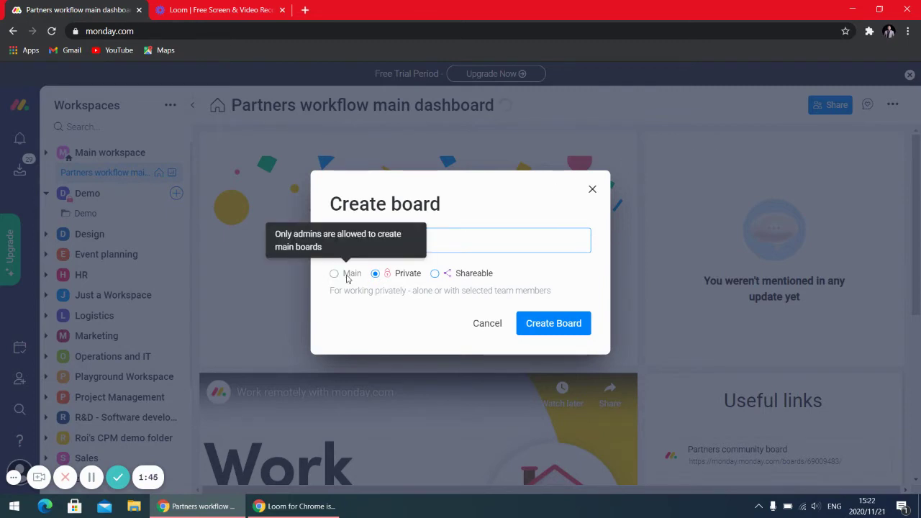
{"action": "mouse_move", "coordinate": [392, 278]}
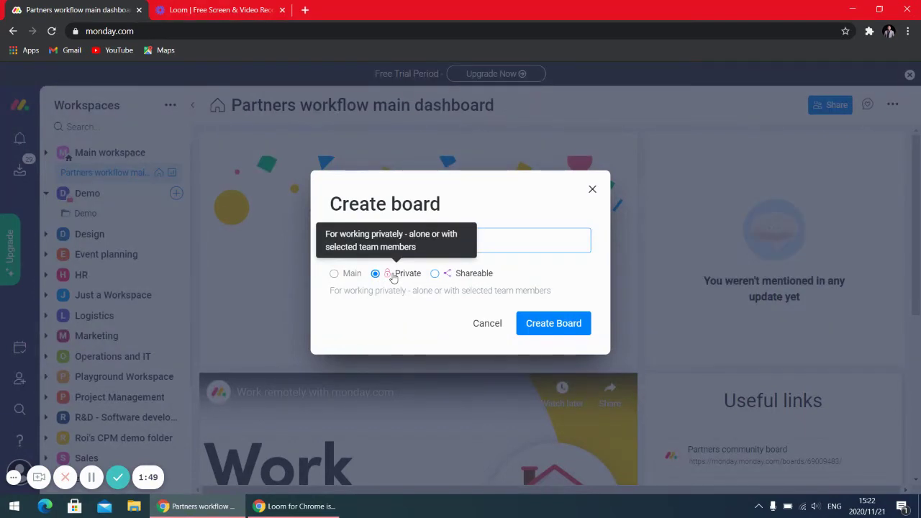
{"action": "mouse_move", "coordinate": [434, 279]}
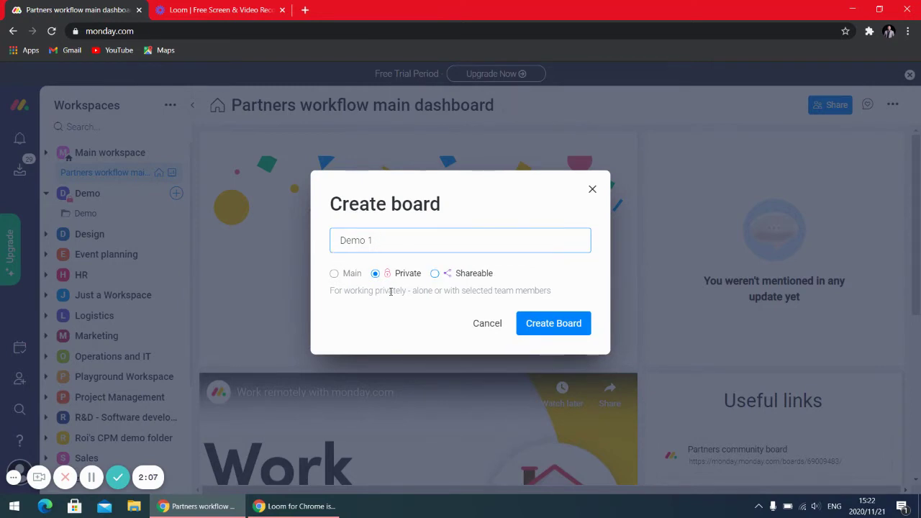
{"action": "left_click", "coordinate": [567, 328]}
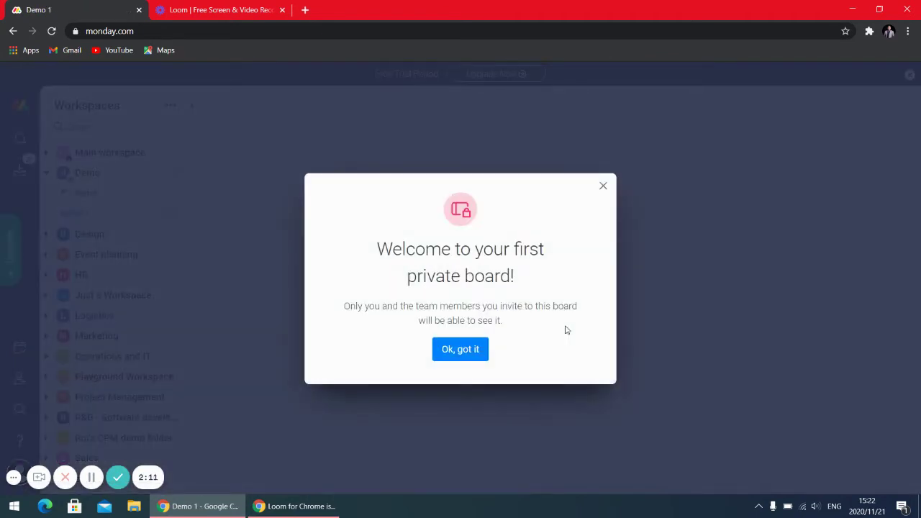
{"action": "left_click", "coordinate": [452, 353]}
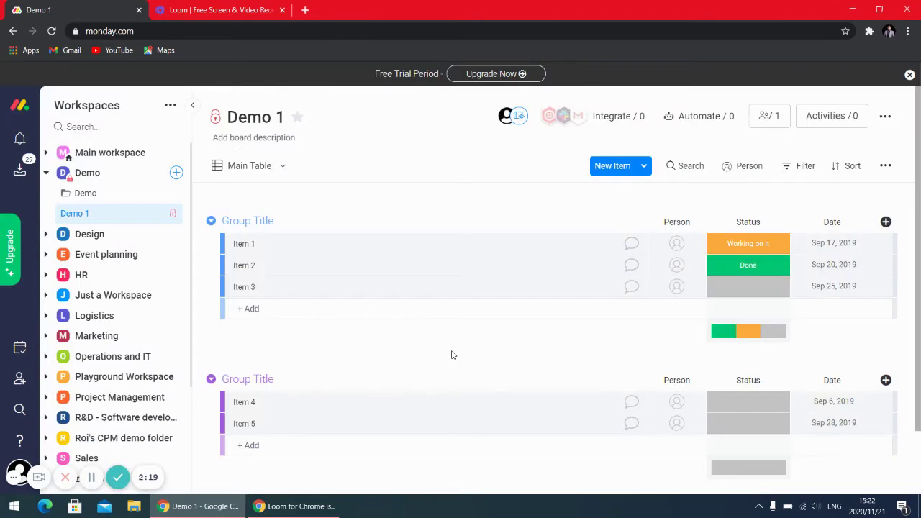
Step: Collapse the workspace list and add Text, People and Timeline columns to the Demo 1 board
{"action": "left_click", "coordinate": [192, 105]}
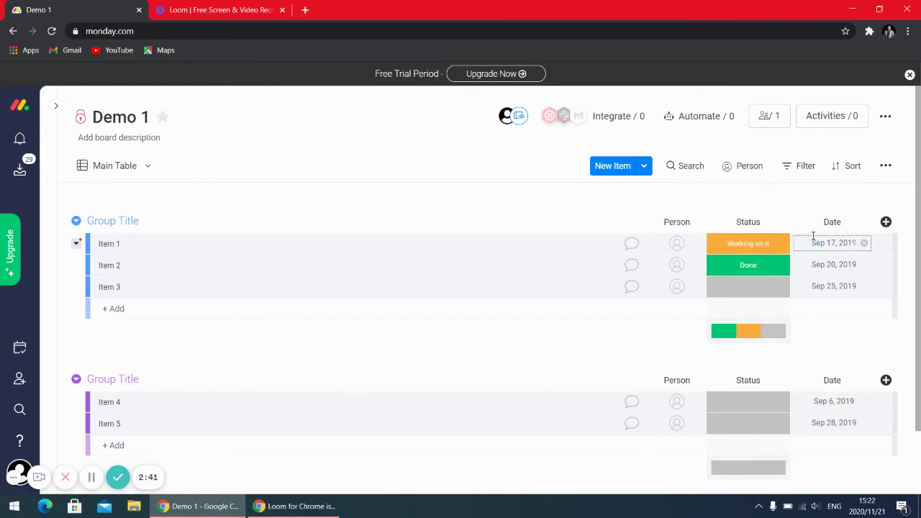
{"action": "left_click", "coordinate": [887, 225]}
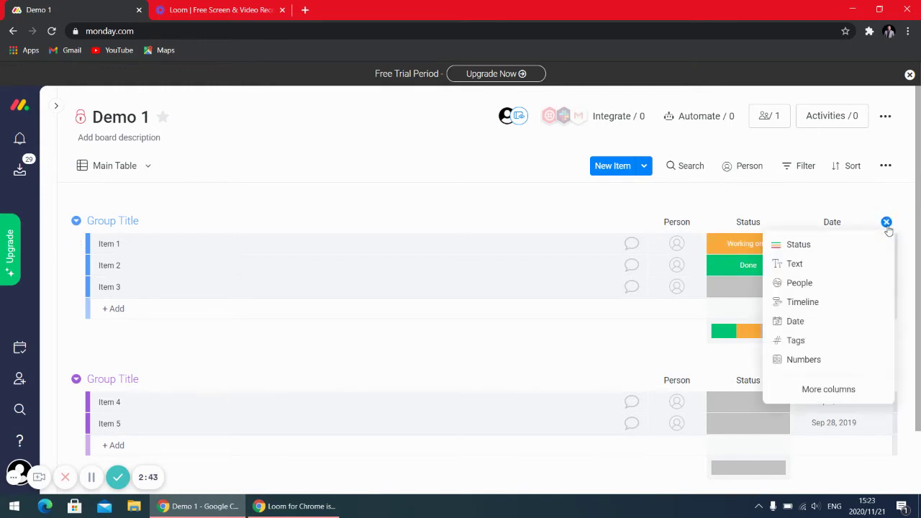
{"action": "left_click", "coordinate": [795, 264]}
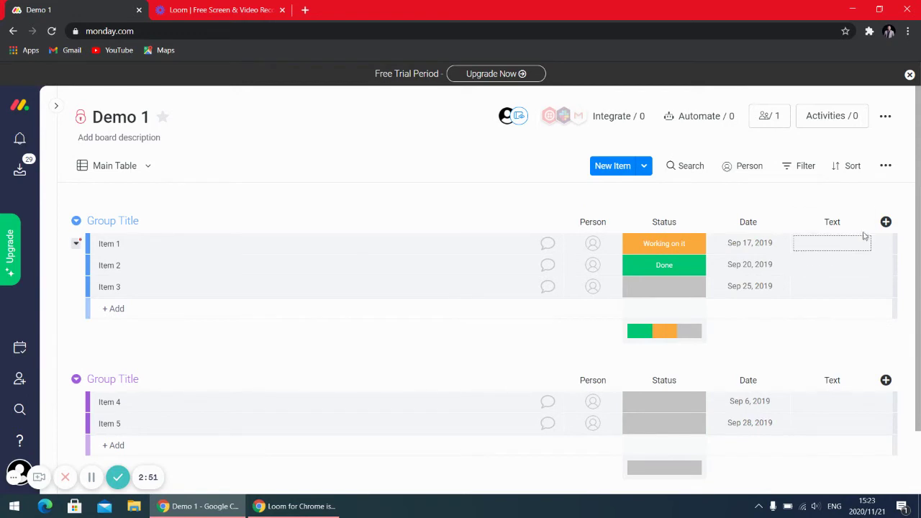
{"action": "left_click", "coordinate": [885, 223]}
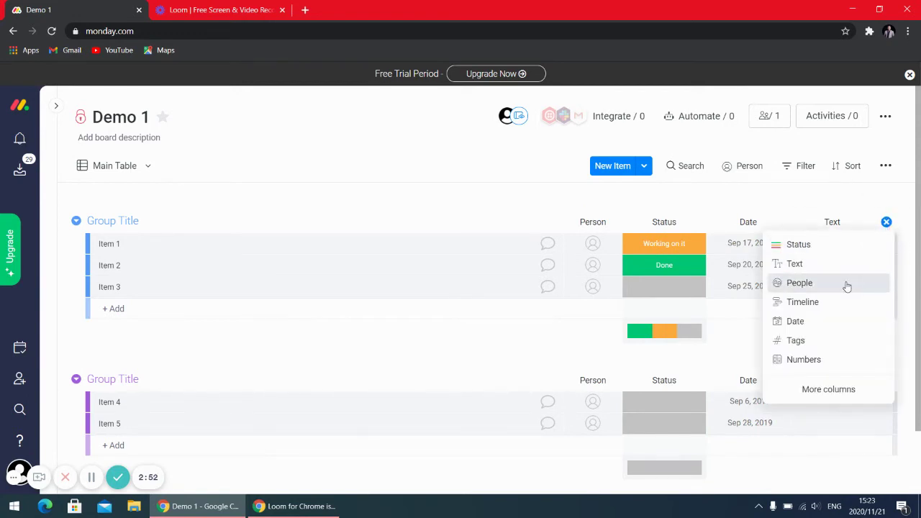
{"action": "left_click", "coordinate": [847, 285]}
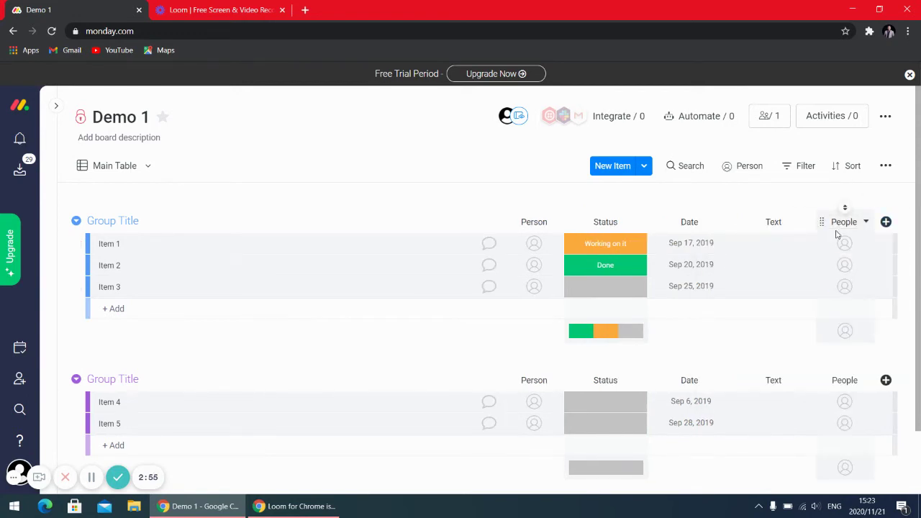
{"action": "left_click", "coordinate": [885, 222]}
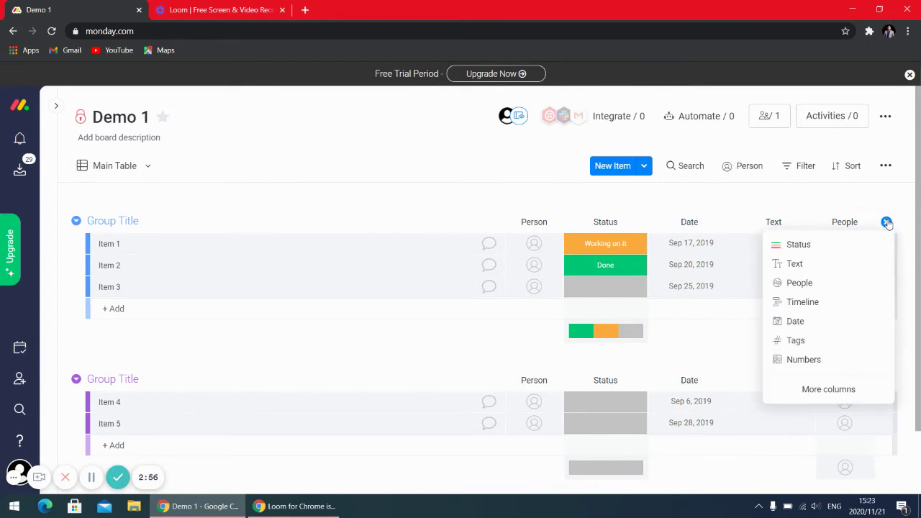
{"action": "left_click", "coordinate": [843, 302]}
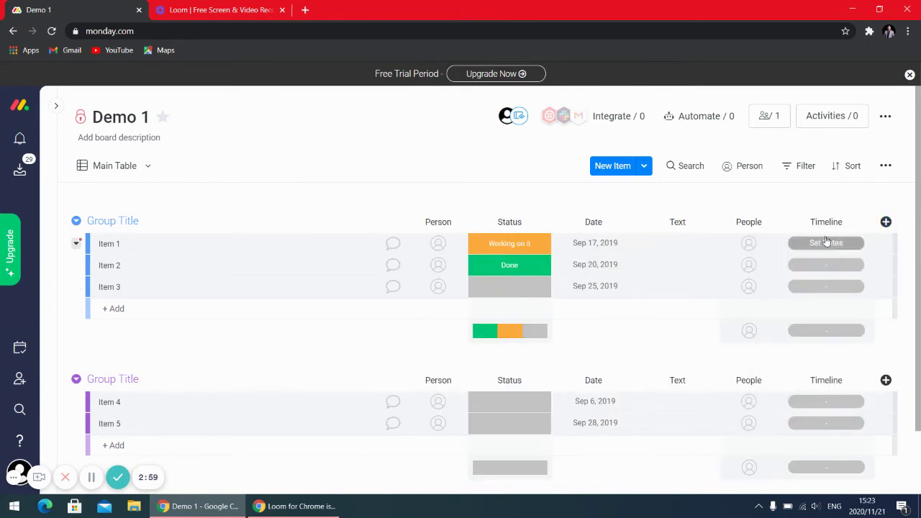
Step: Set Item 1's timeline to November 21–28, 2020
{"action": "left_click", "coordinate": [824, 245]}
{"action": "left_click", "coordinate": [583, 345]}
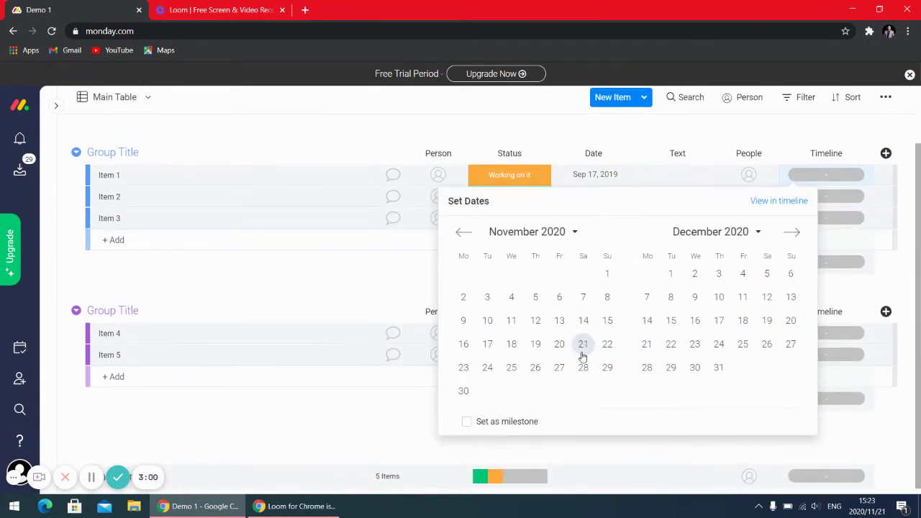
{"action": "left_click", "coordinate": [584, 368]}
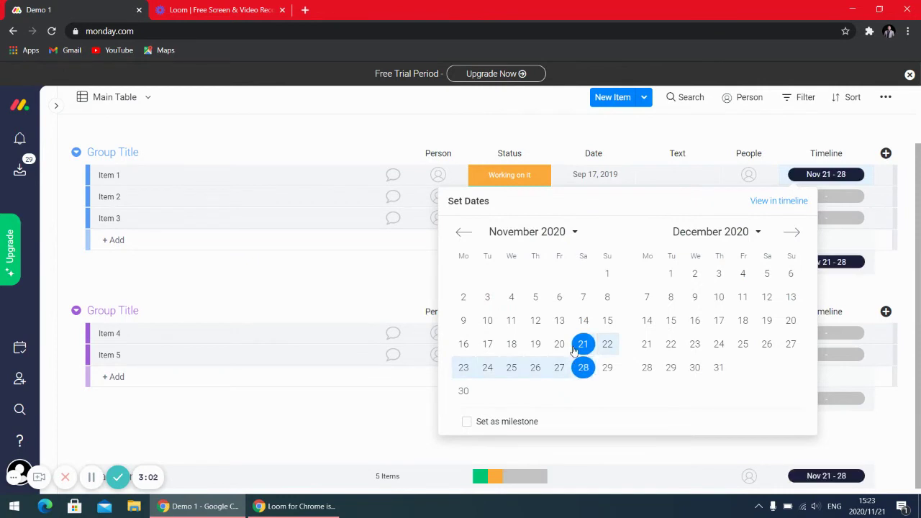
{"action": "left_click", "coordinate": [557, 134]}
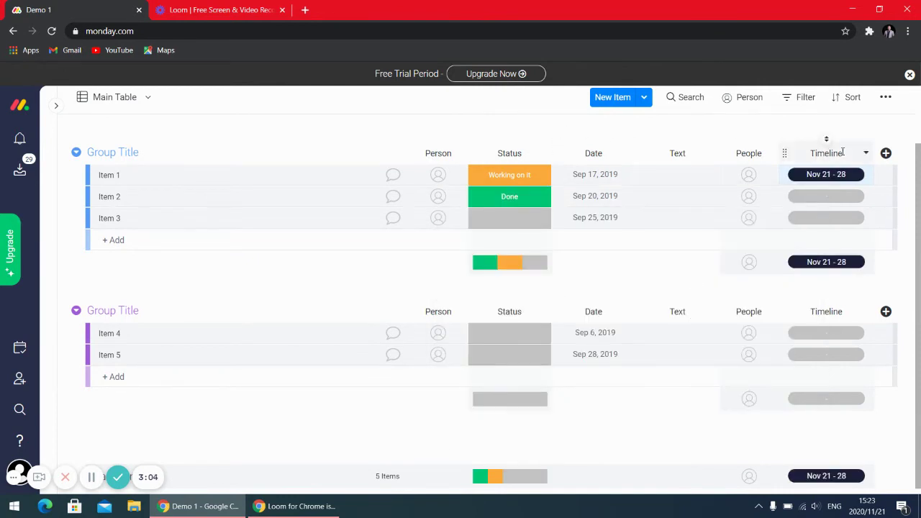
Step: Add a second Date column and set it as a deadline connected to the Status column
{"action": "left_click", "coordinate": [885, 153]}
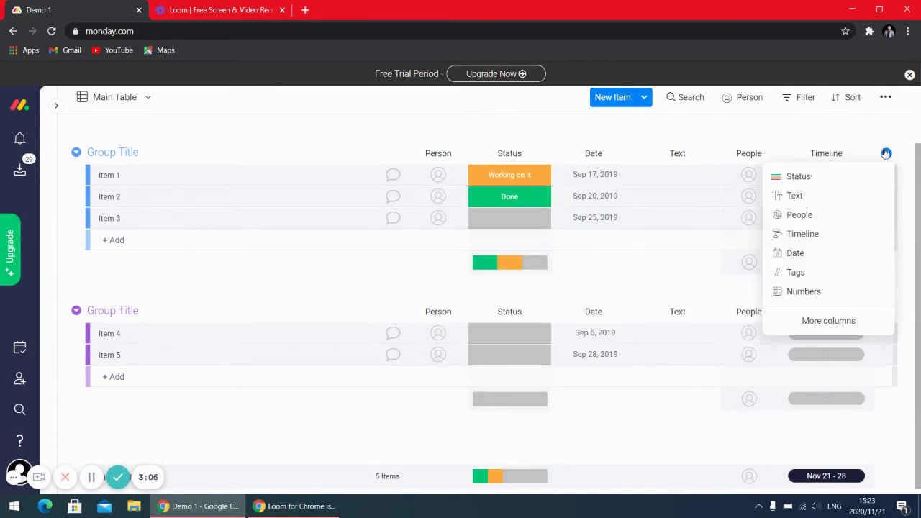
{"action": "left_click", "coordinate": [837, 255]}
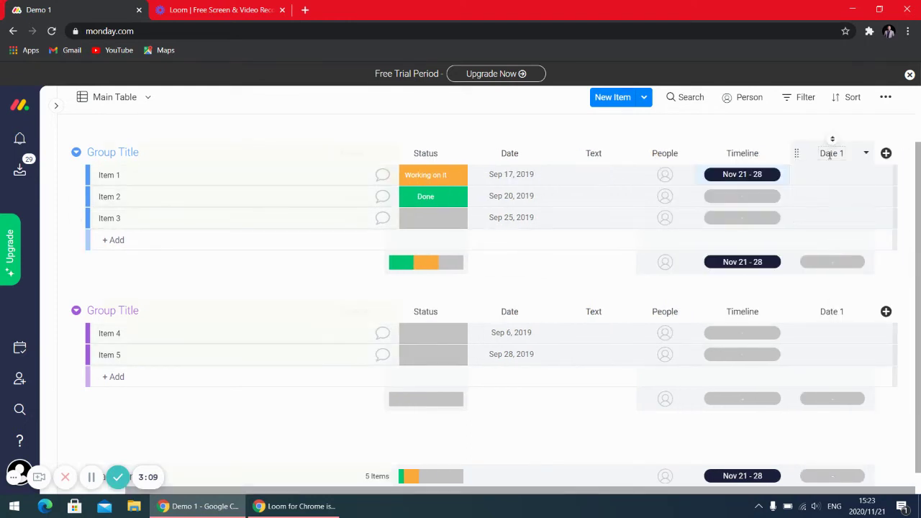
{"action": "left_click", "coordinate": [867, 155]}
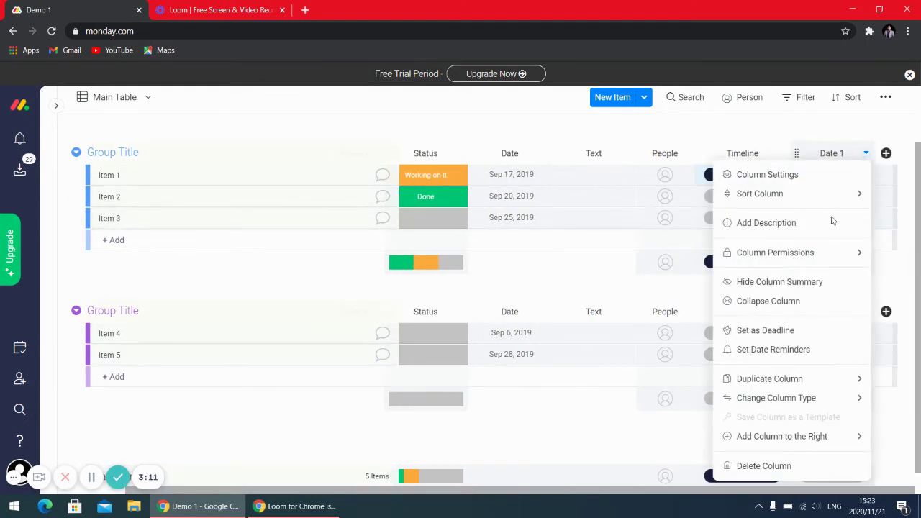
{"action": "left_click", "coordinate": [798, 336]}
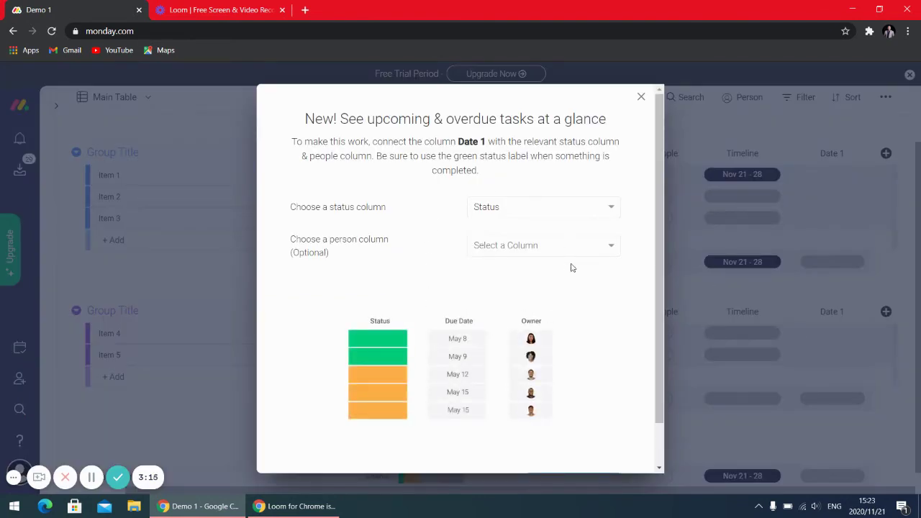
{"action": "scroll", "coordinate": [578, 300], "scroll_direction": "down", "scroll_amount": 1}
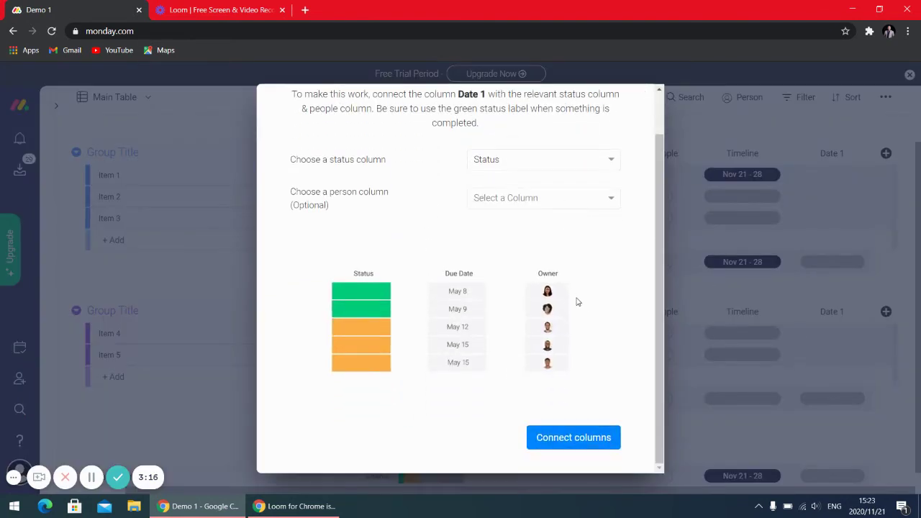
{"action": "left_click", "coordinate": [590, 437]}
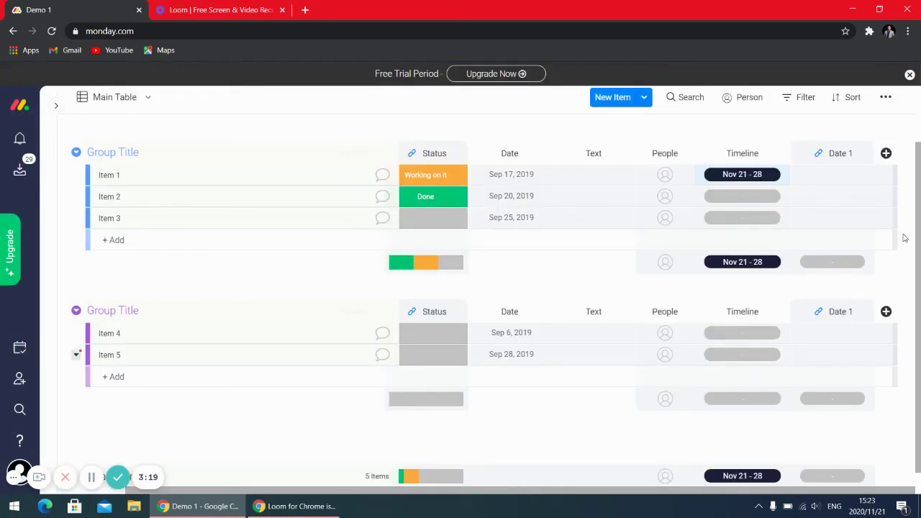
Step: Set the Date 1 deadlines to November 21, 2020 for Item 1 and November 22, 2020 for Item 2
{"action": "left_click", "coordinate": [821, 180]}
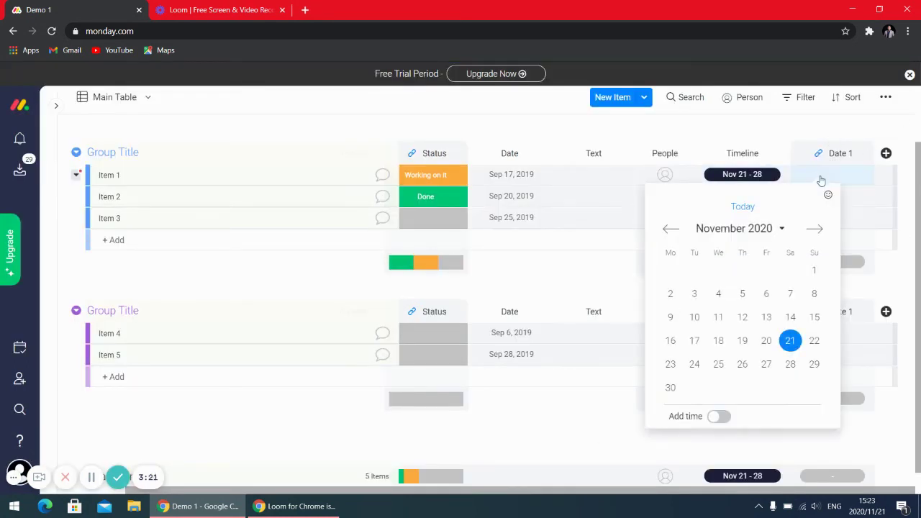
{"action": "left_click", "coordinate": [789, 341]}
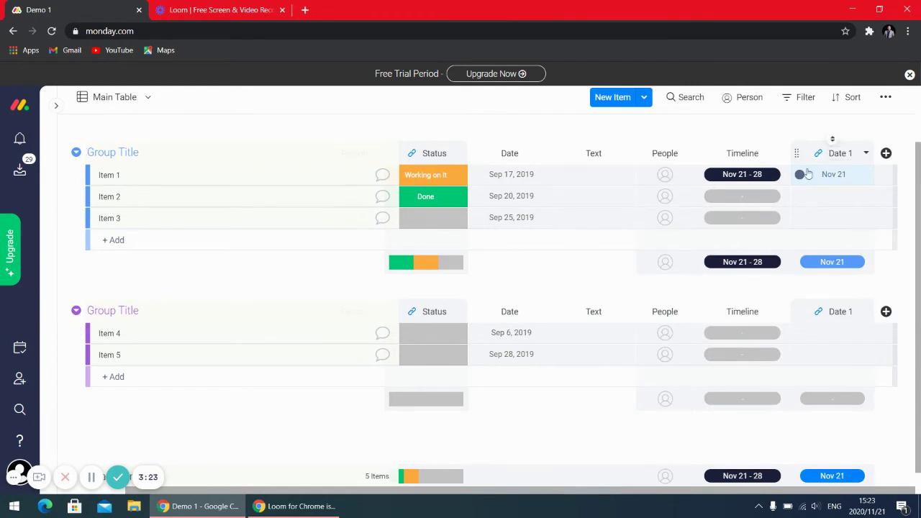
{"action": "left_click", "coordinate": [830, 196]}
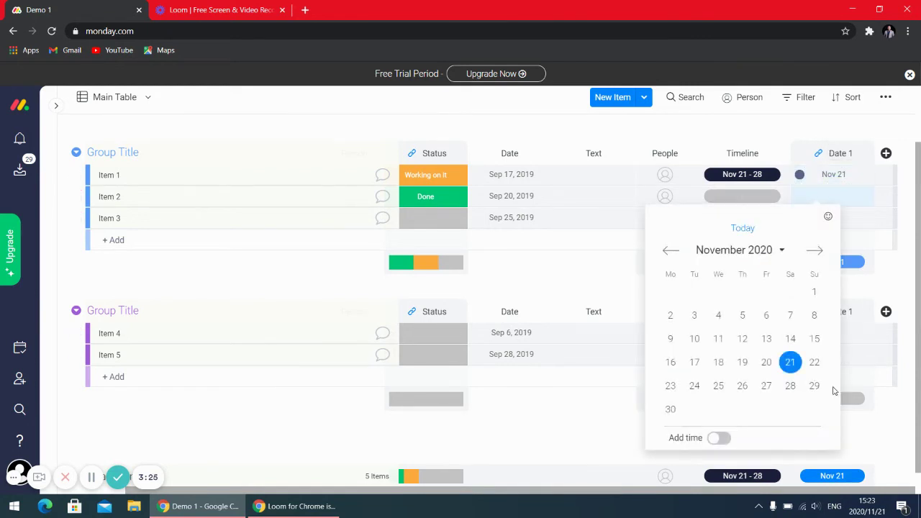
{"action": "left_click", "coordinate": [815, 362]}
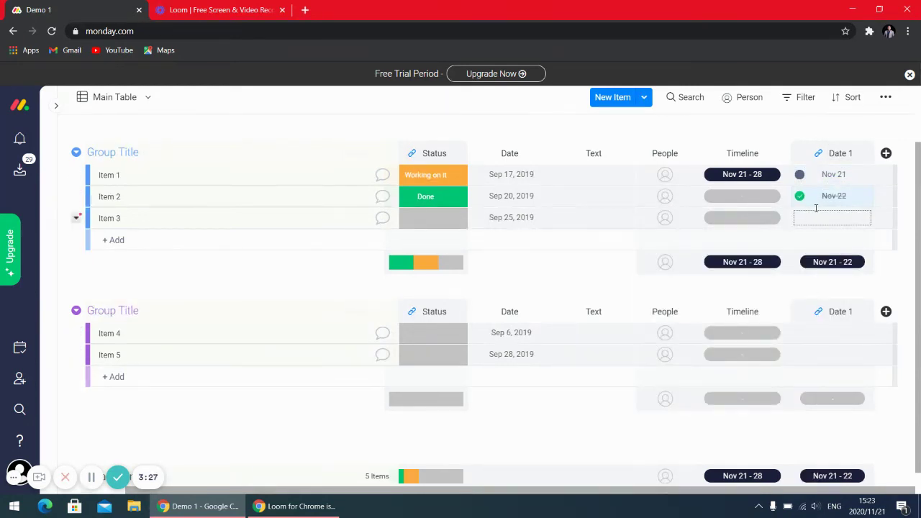
Step: Add a Tags column and a Numbers column to the Demo 1 board
{"action": "left_click", "coordinate": [885, 155]}
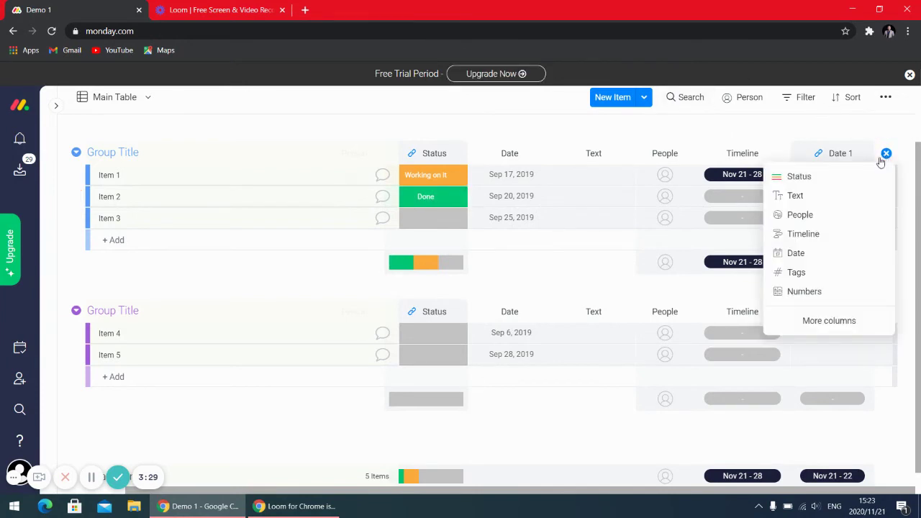
{"action": "left_click", "coordinate": [826, 278]}
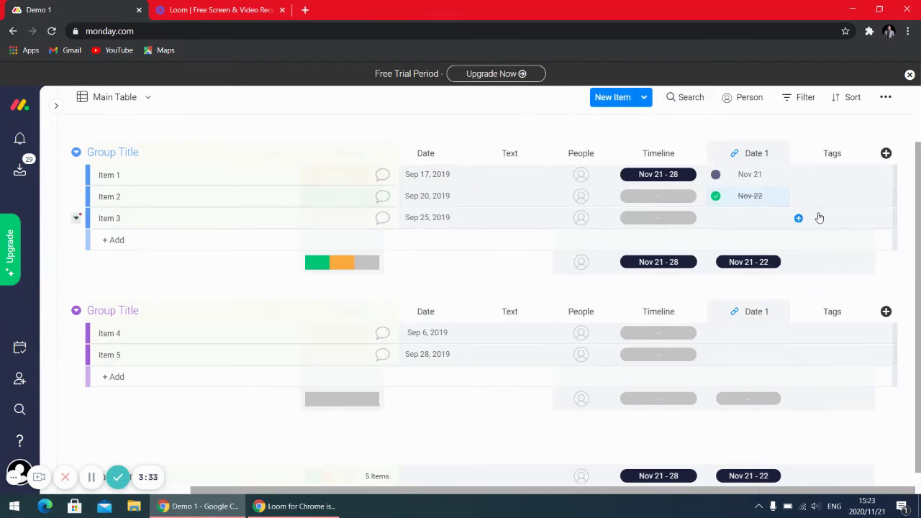
{"action": "left_click", "coordinate": [885, 154]}
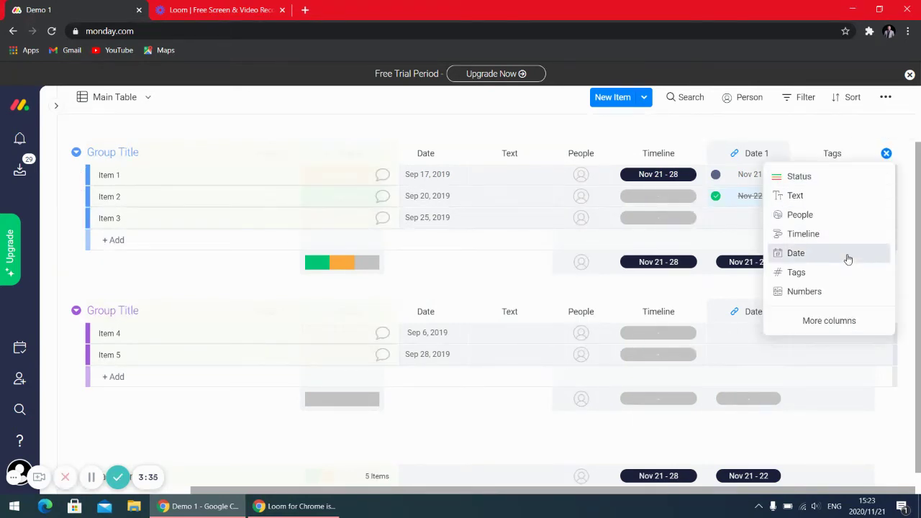
{"action": "left_click", "coordinate": [837, 292]}
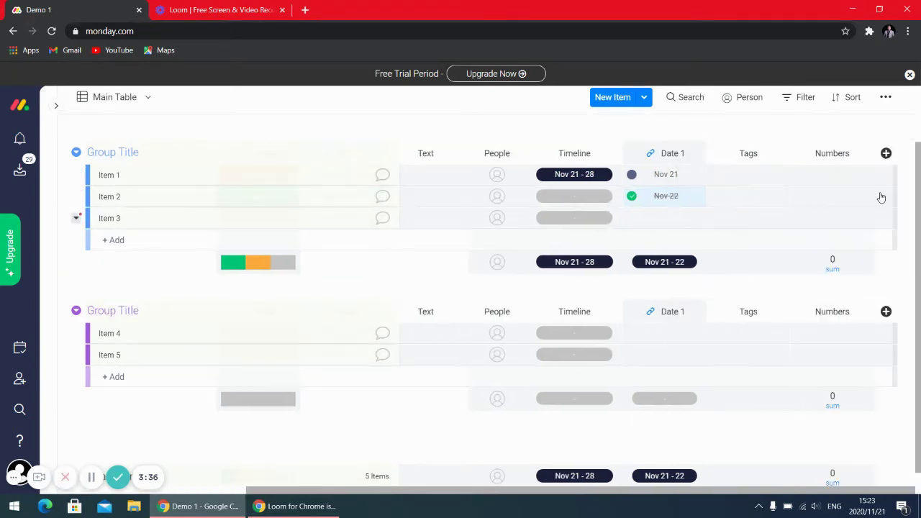
Step: Enter 12,345 as Item 1's value in the Numbers column
{"action": "left_click", "coordinate": [816, 174]}
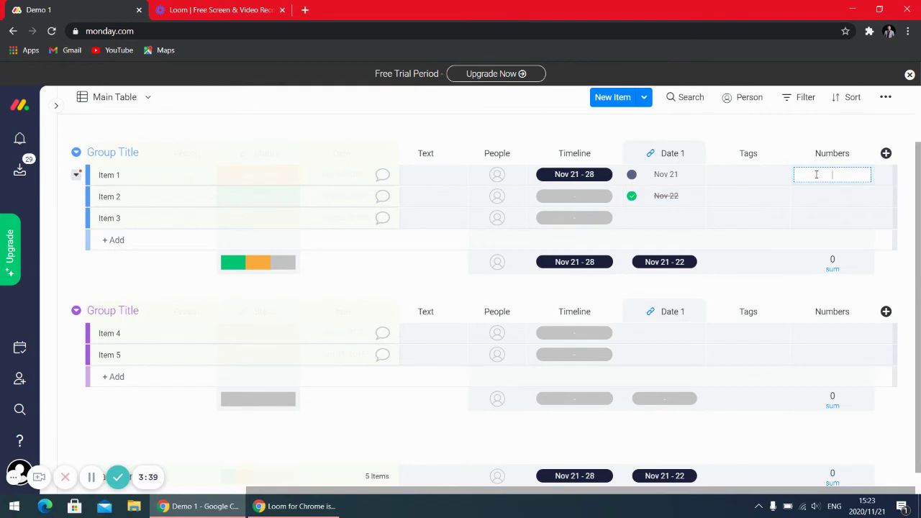
{"action": "type", "text": "12,345"}
{"action": "key", "text": "Return"}
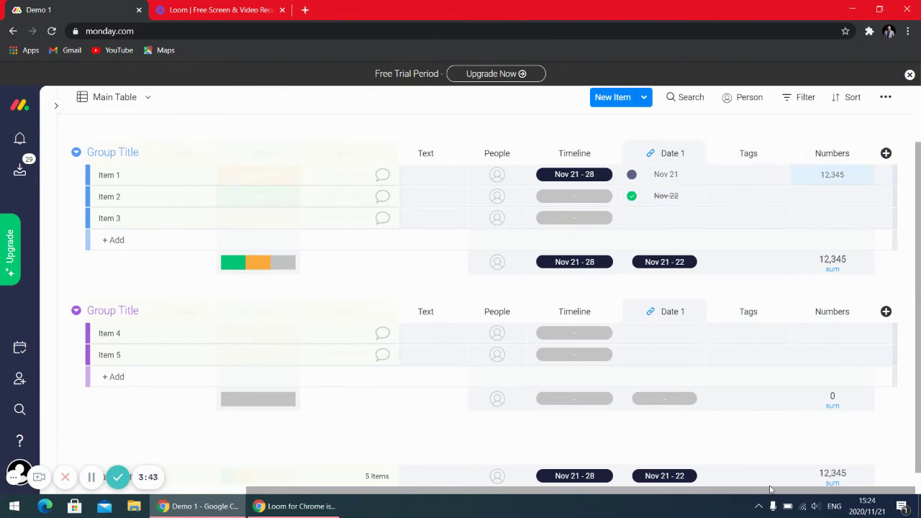
Step: Look through the column types offered in the Column Center, from Featured to Deadline Combos, and close it without adding any
{"action": "mouse_move", "coordinate": [768, 492]}
{"action": "left_mouse_down"}
{"action": "mouse_move", "coordinate": [546, 498]}
{"action": "mouse_move", "coordinate": [766, 500]}
{"action": "left_mouse_up"}
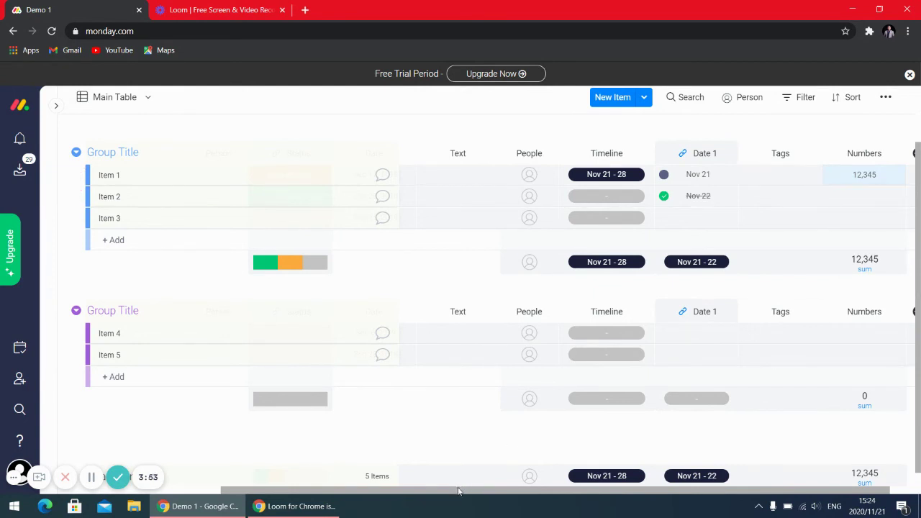
{"action": "left_click_drag", "start_coordinate": [459, 491], "coordinate": [576, 501]}
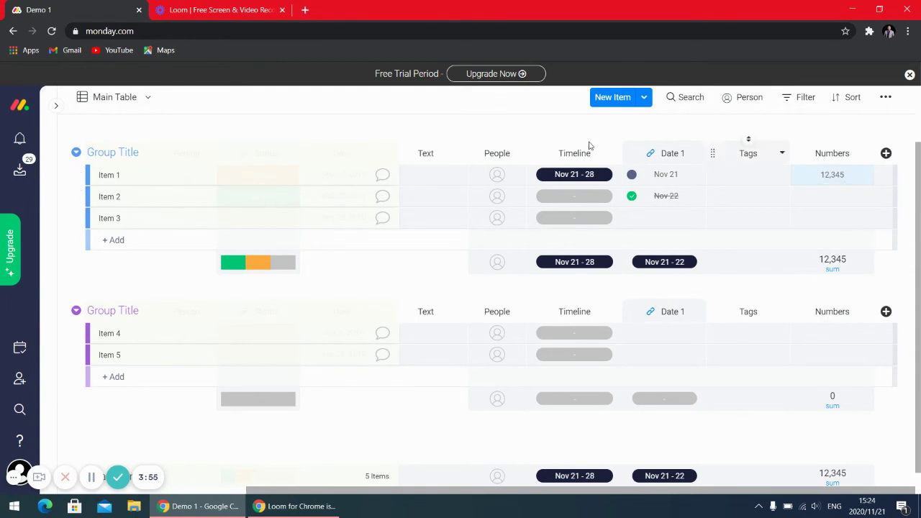
{"action": "left_click", "coordinate": [886, 153]}
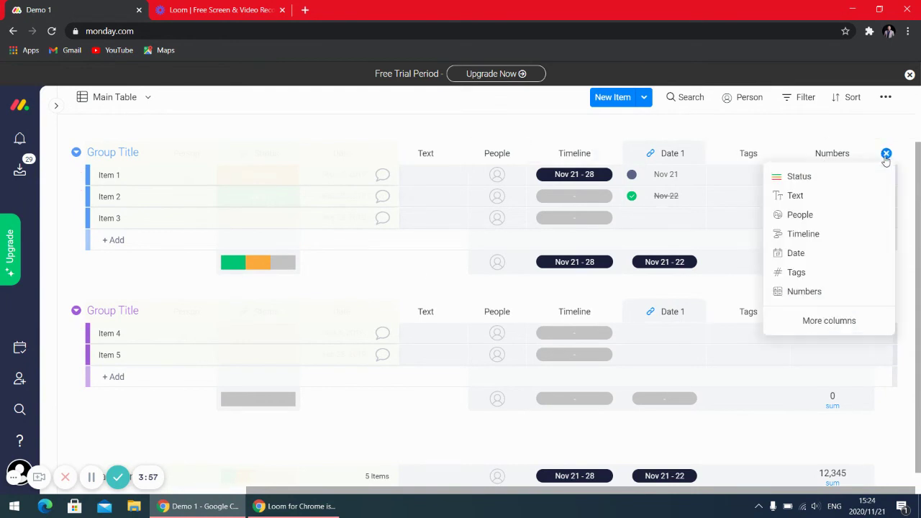
{"action": "left_click", "coordinate": [841, 321]}
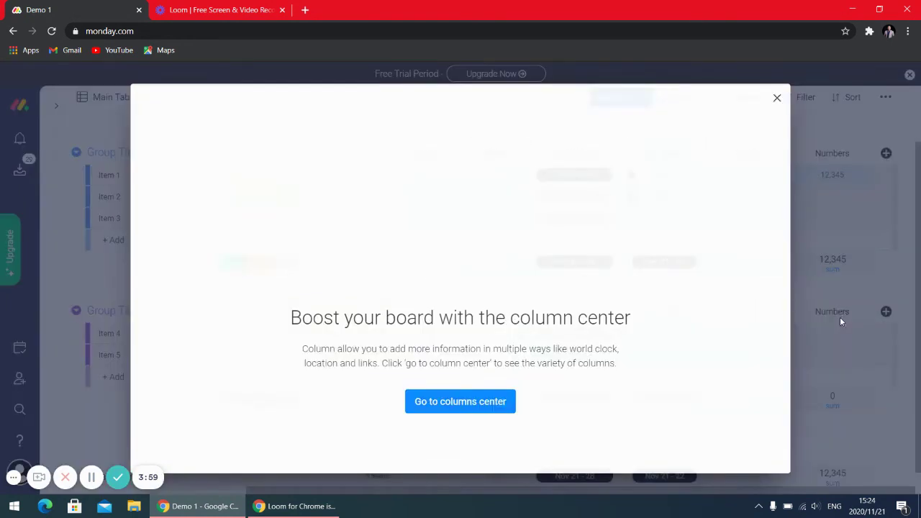
{"action": "left_click", "coordinate": [473, 402]}
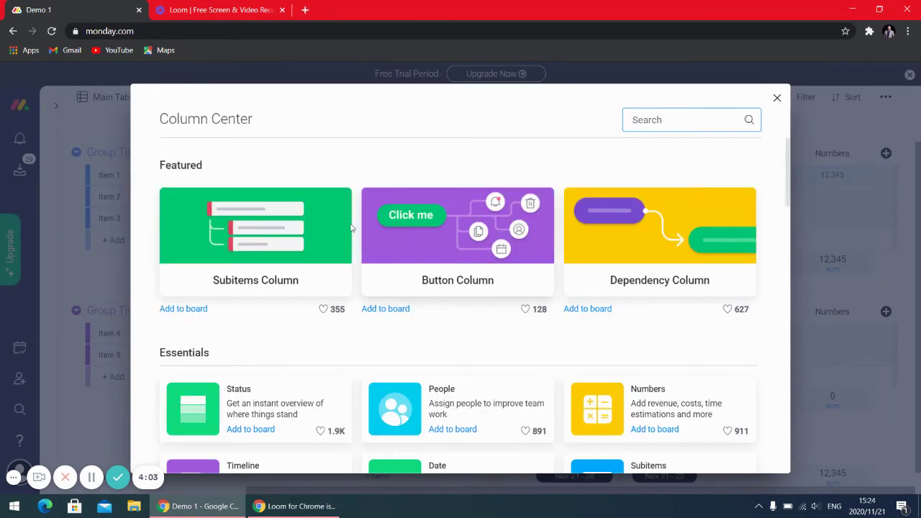
{"action": "scroll", "coordinate": [420, 257], "scroll_direction": "down", "scroll_amount": 5}
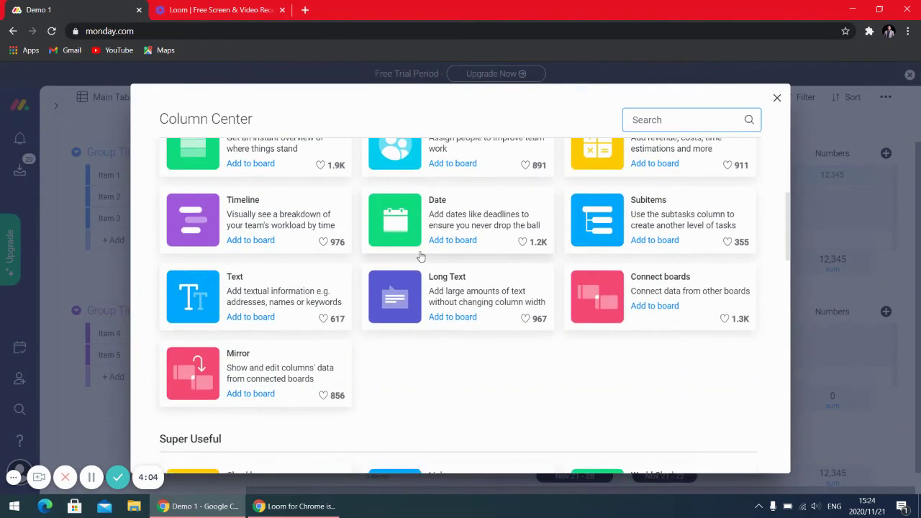
{"action": "scroll", "coordinate": [421, 256], "scroll_direction": "down", "scroll_amount": 3}
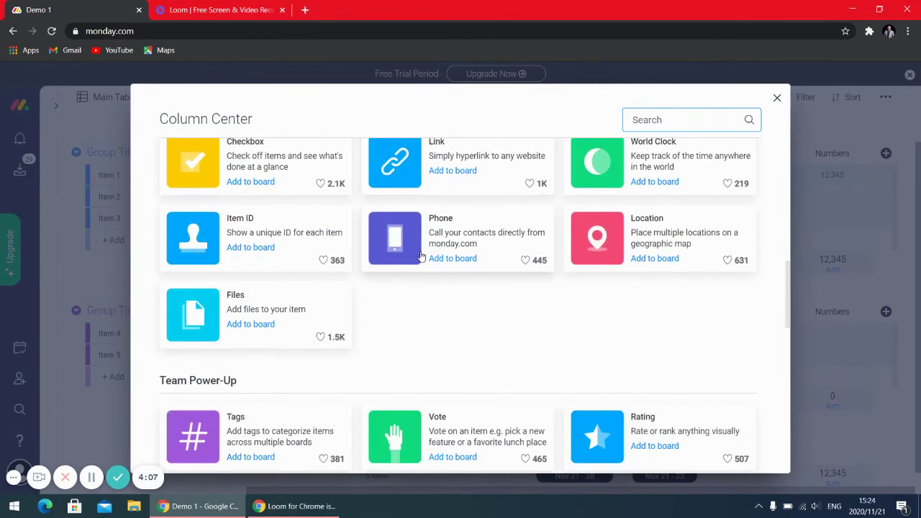
{"action": "scroll", "coordinate": [422, 257], "scroll_direction": "down", "scroll_amount": 1}
{"action": "scroll", "coordinate": [422, 257], "scroll_direction": "down", "scroll_amount": 4}
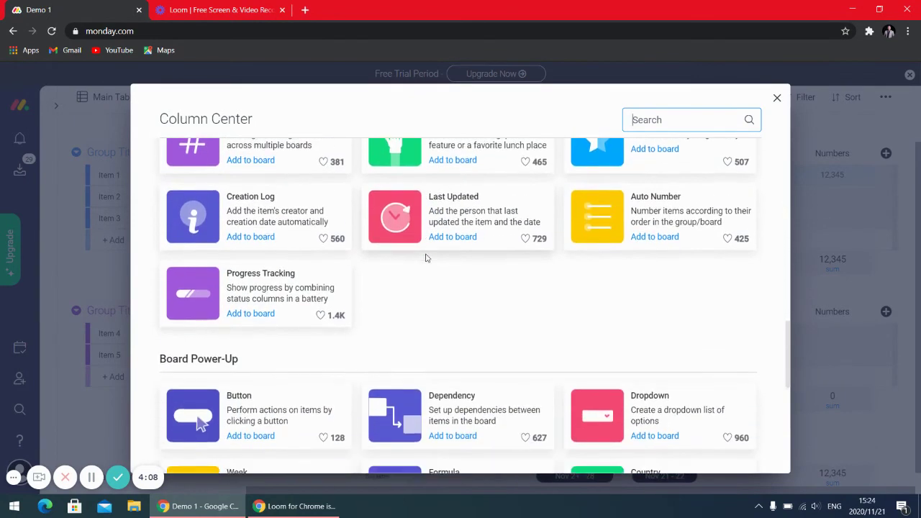
{"action": "scroll", "coordinate": [426, 257], "scroll_direction": "down", "scroll_amount": 5}
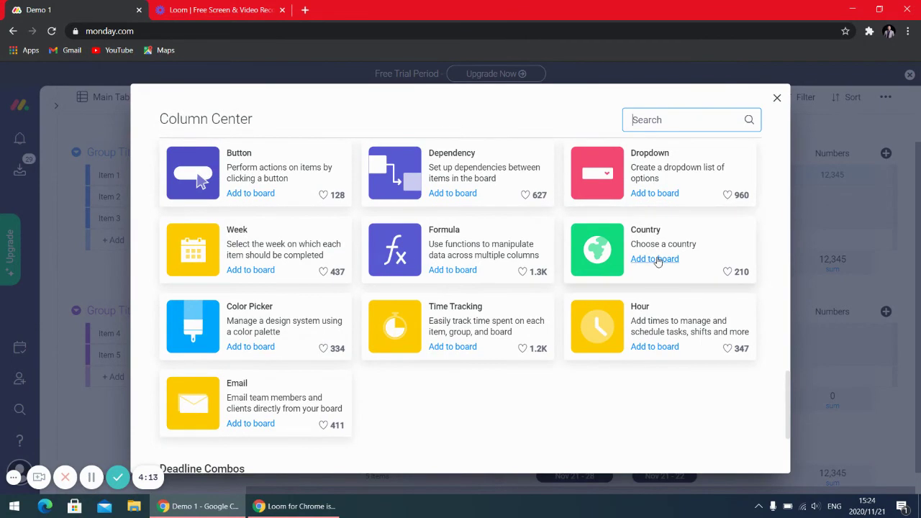
{"action": "scroll", "coordinate": [571, 360], "scroll_direction": "down", "scroll_amount": 3}
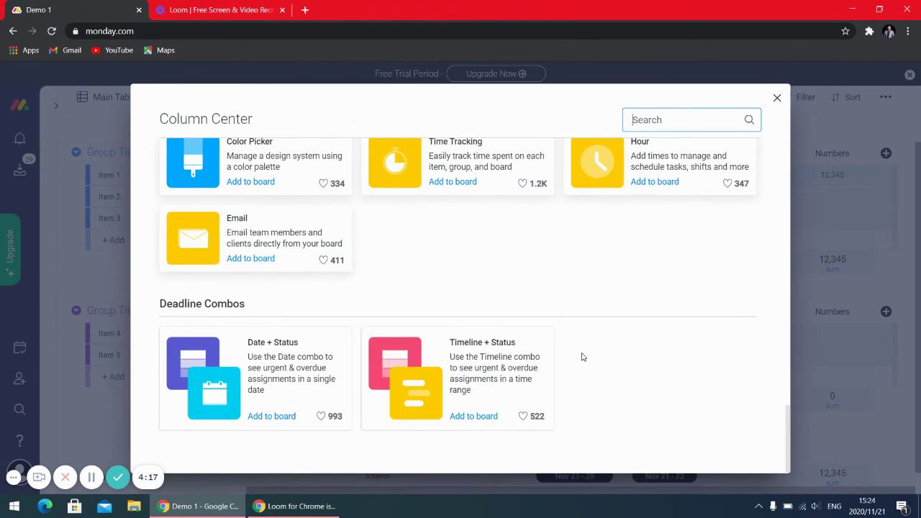
{"action": "scroll", "coordinate": [583, 356], "scroll_direction": "up", "scroll_amount": 6}
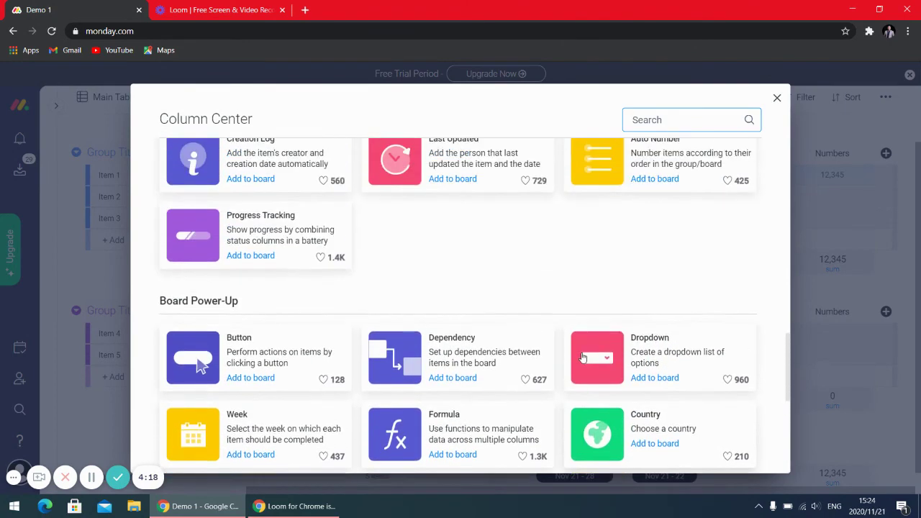
{"action": "scroll", "coordinate": [583, 357], "scroll_direction": "up", "scroll_amount": 3}
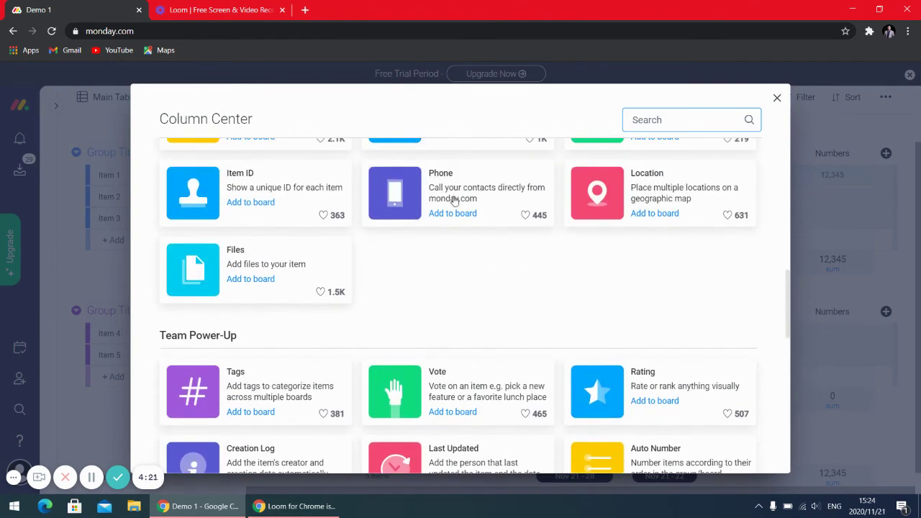
{"action": "scroll", "coordinate": [468, 188], "scroll_direction": "up", "scroll_amount": 2}
{"action": "scroll", "coordinate": [473, 185], "scroll_direction": "up", "scroll_amount": 5}
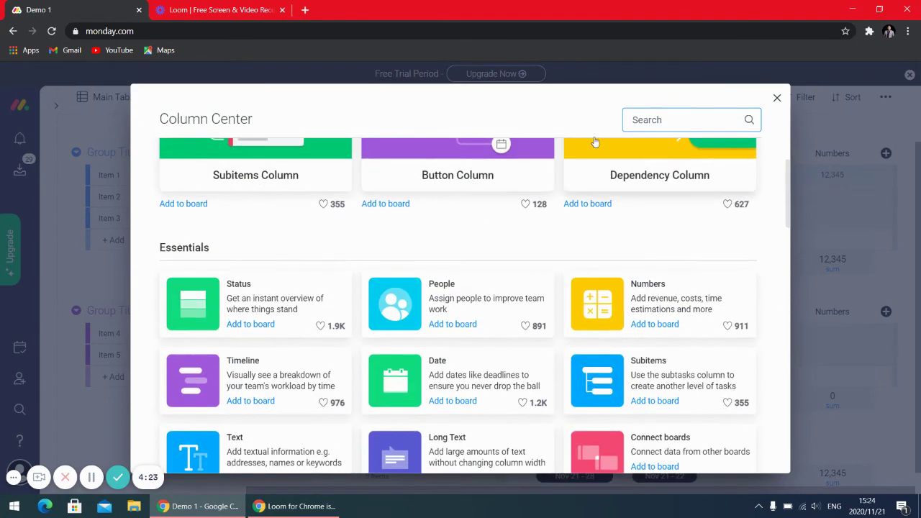
{"action": "left_click", "coordinate": [776, 99]}
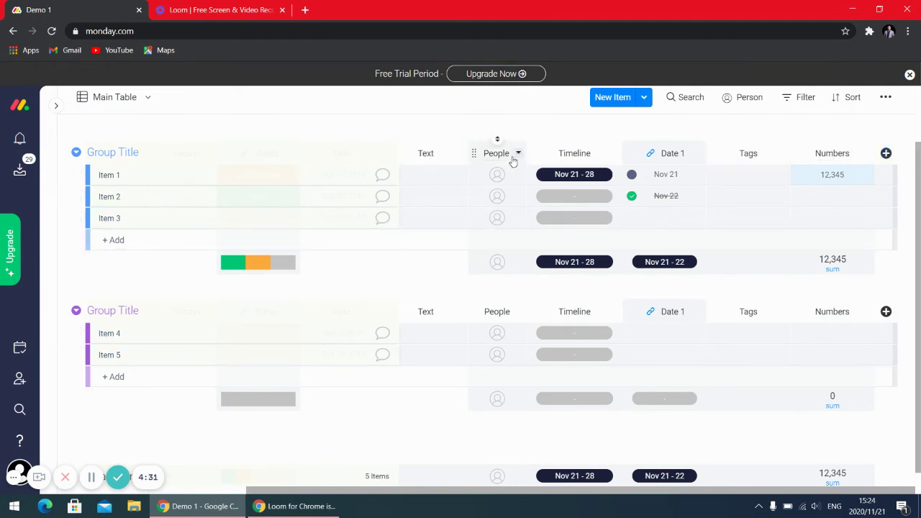
Step: Reopen the Column Center to view its featured columns and return to the board
{"action": "left_click", "coordinate": [885, 154]}
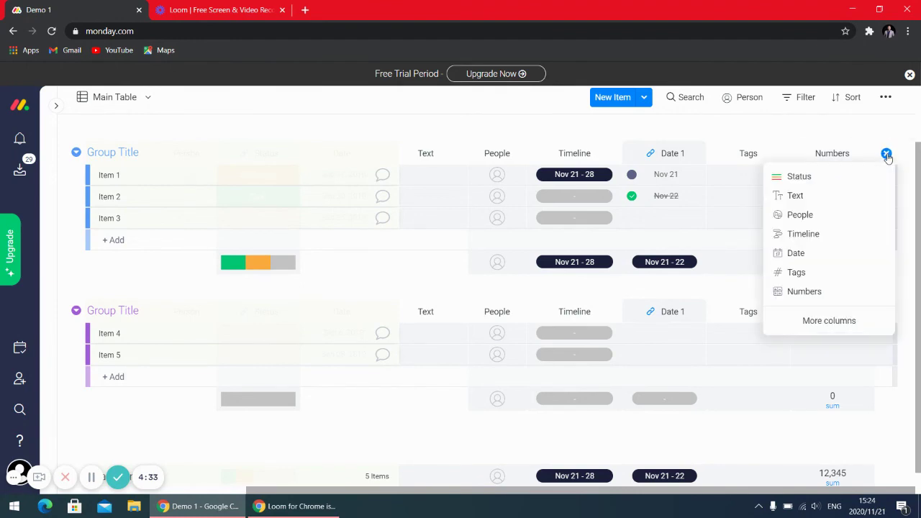
{"action": "left_click", "coordinate": [829, 321]}
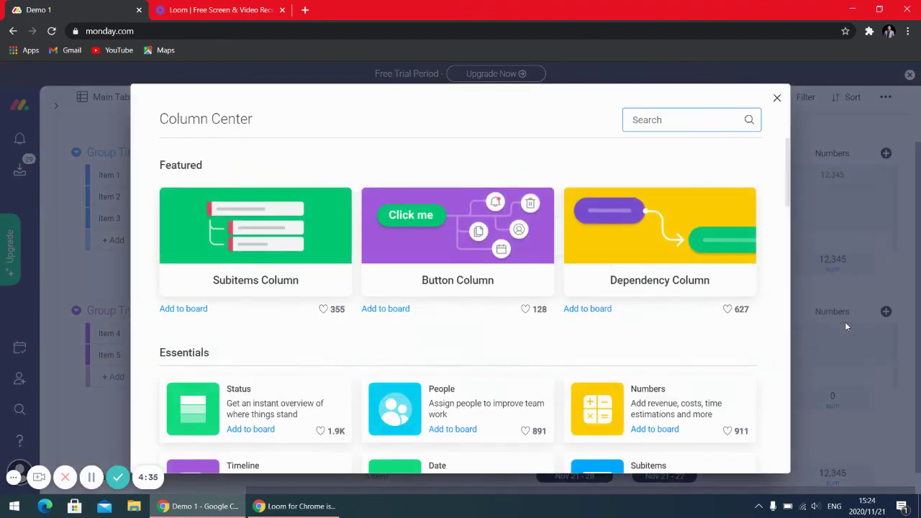
{"action": "left_click", "coordinate": [776, 97]}
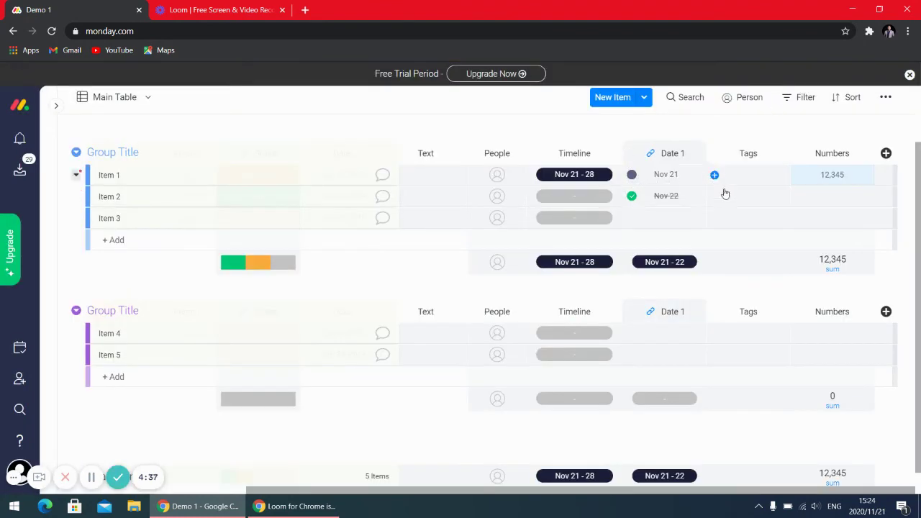